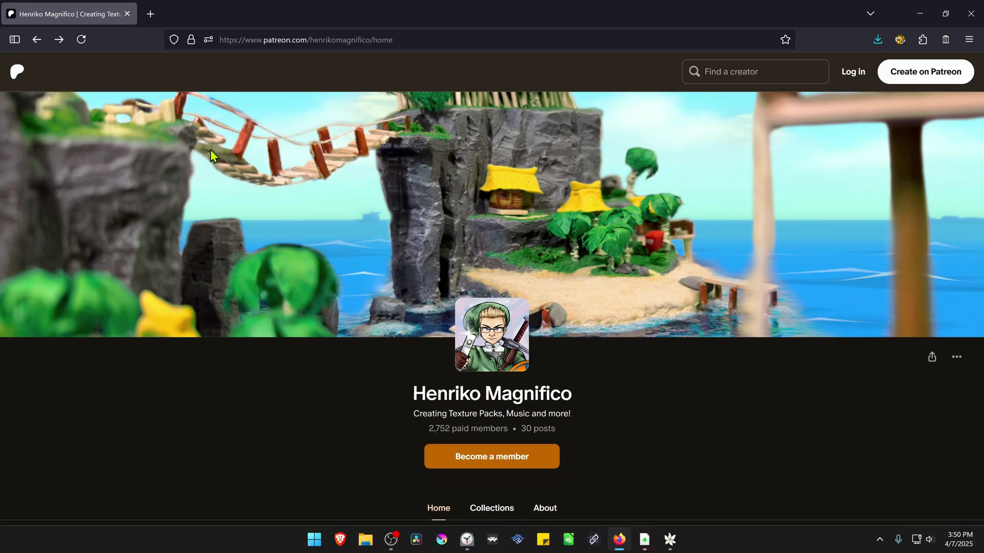
- Open the creator's Collections and choose the Super Mario 3D Land 4K collection
{"action": "scroll", "coordinate": [633, 261], "scroll_direction": "down", "scroll_amount": 7}
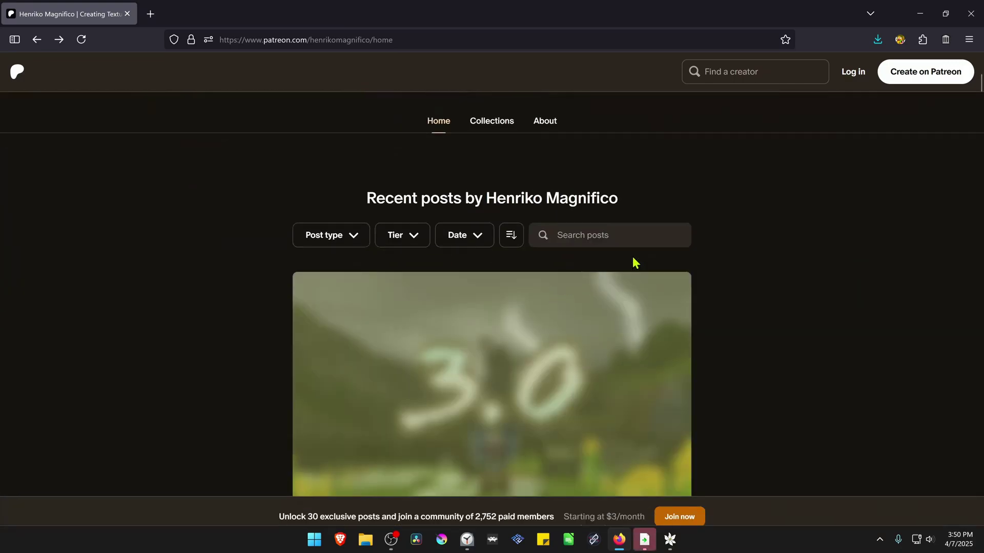
{"action": "scroll", "coordinate": [518, 246], "scroll_direction": "up", "scroll_amount": 3}
{"action": "left_click", "coordinate": [489, 261]}
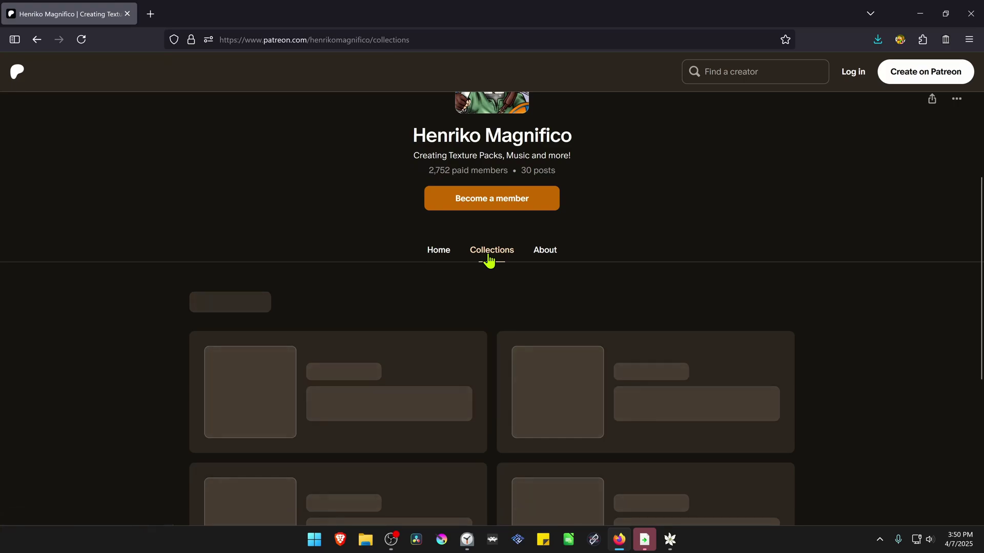
{"action": "scroll", "coordinate": [604, 253], "scroll_direction": "down", "scroll_amount": 10}
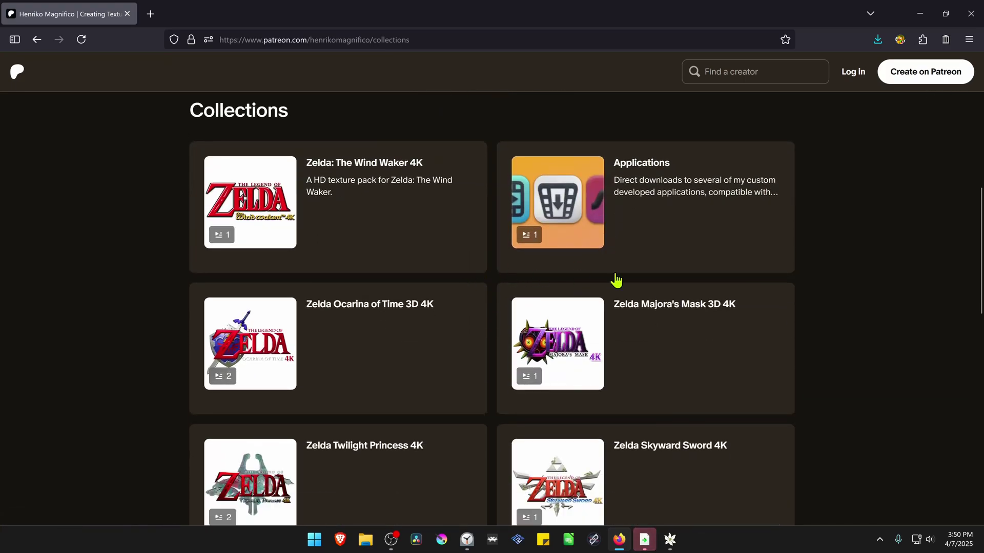
{"action": "scroll", "coordinate": [664, 274], "scroll_direction": "down", "scroll_amount": 3}
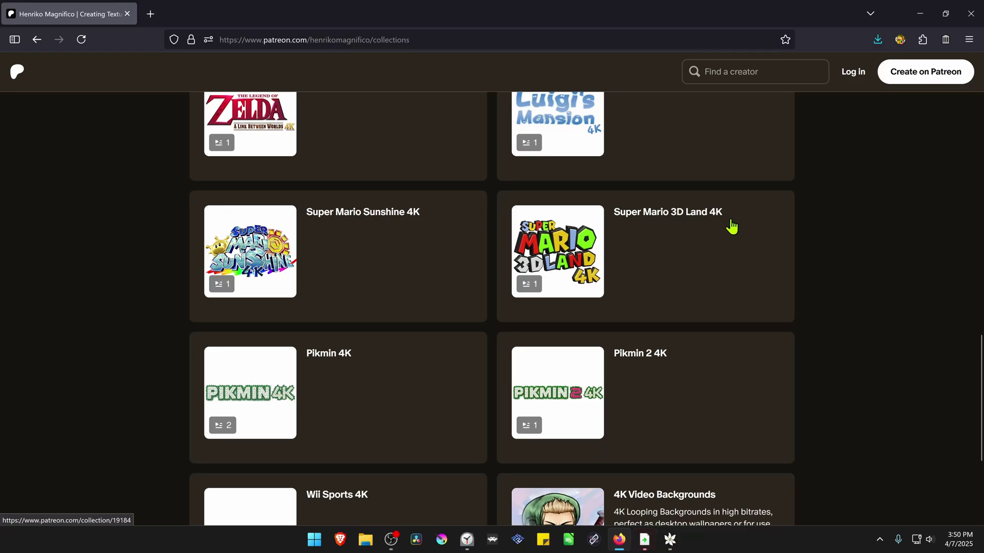
{"action": "left_click", "coordinate": [703, 217]}
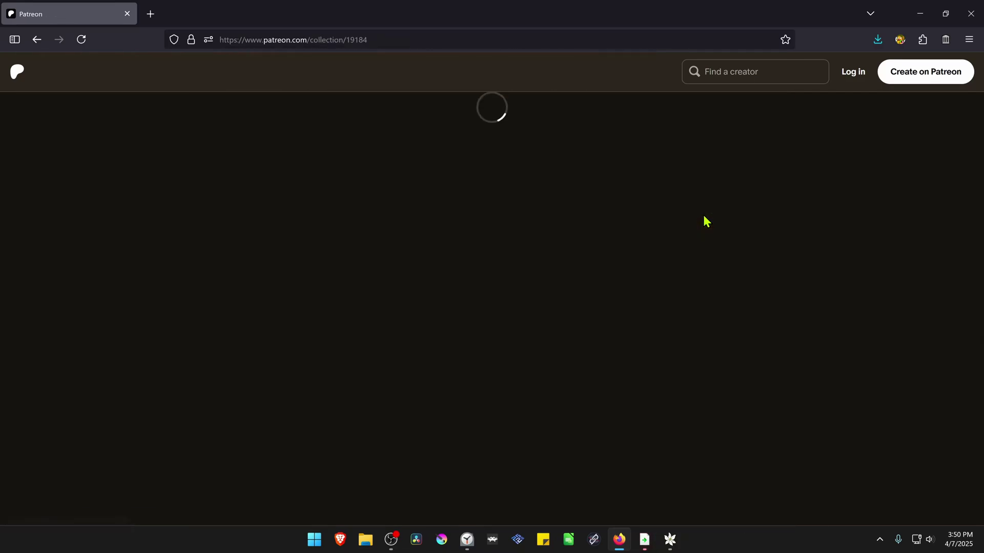
- Open the 1.2.0b Update texture pack post and scroll down to its Google Drive download link
{"action": "scroll", "coordinate": [469, 242], "scroll_direction": "down", "scroll_amount": 1}
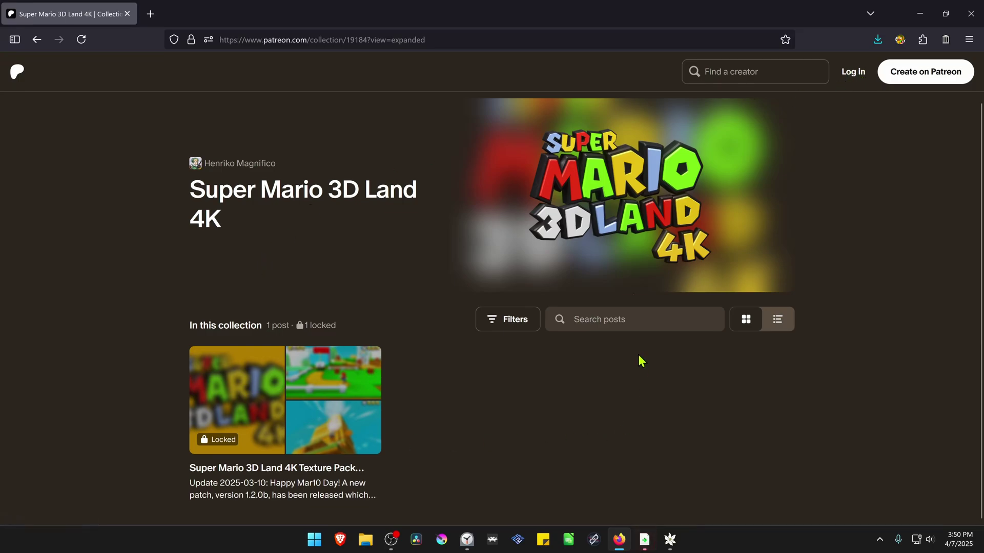
{"action": "scroll", "coordinate": [230, 253], "scroll_direction": "up", "scroll_amount": 1}
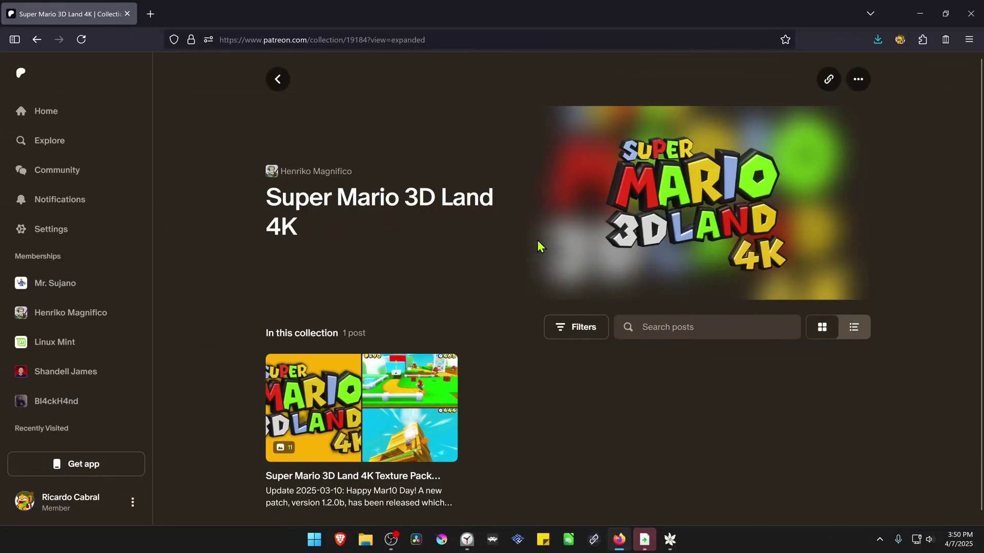
{"action": "left_click", "coordinate": [334, 484]}
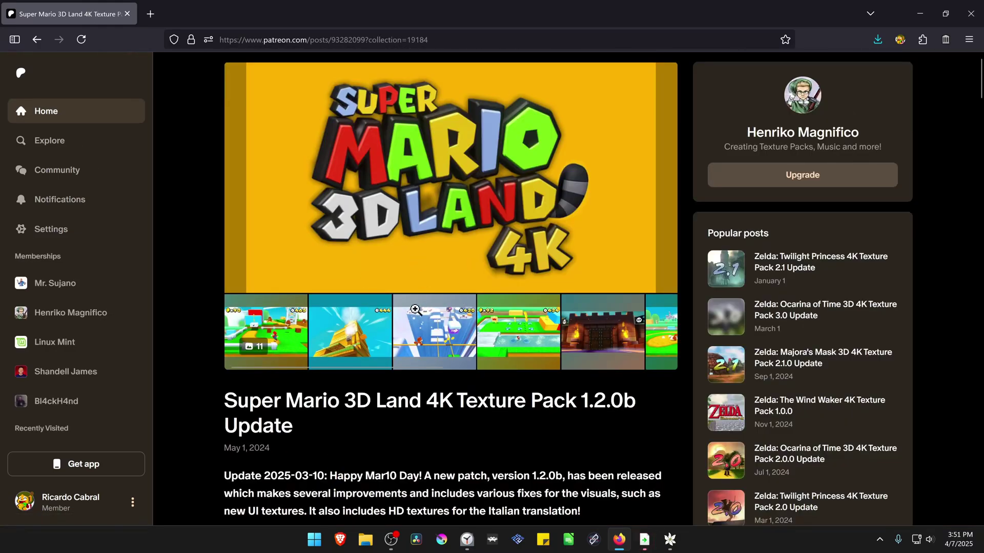
{"action": "scroll", "coordinate": [411, 322], "scroll_direction": "down", "scroll_amount": 20}
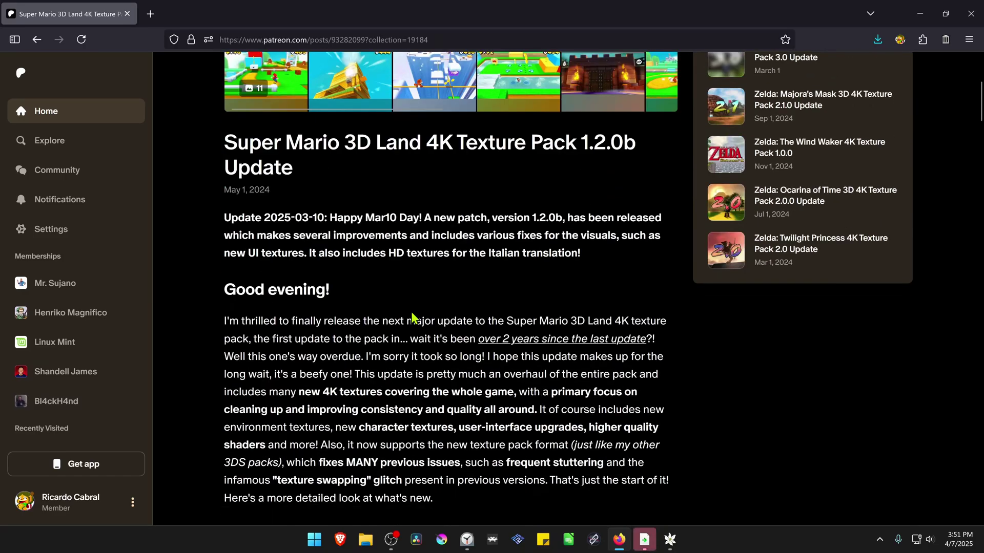
{"action": "scroll", "coordinate": [414, 318], "scroll_direction": "down", "scroll_amount": 8}
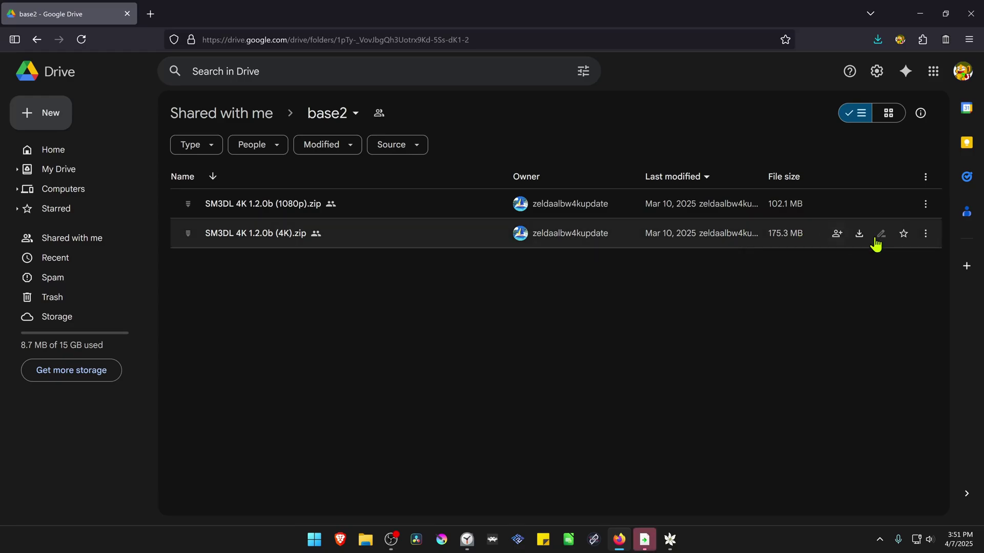
- Download SM3DL 4K 1.2.0b (4K).zip despite the virus-scan warning and save it
{"action": "left_click", "coordinate": [859, 234]}
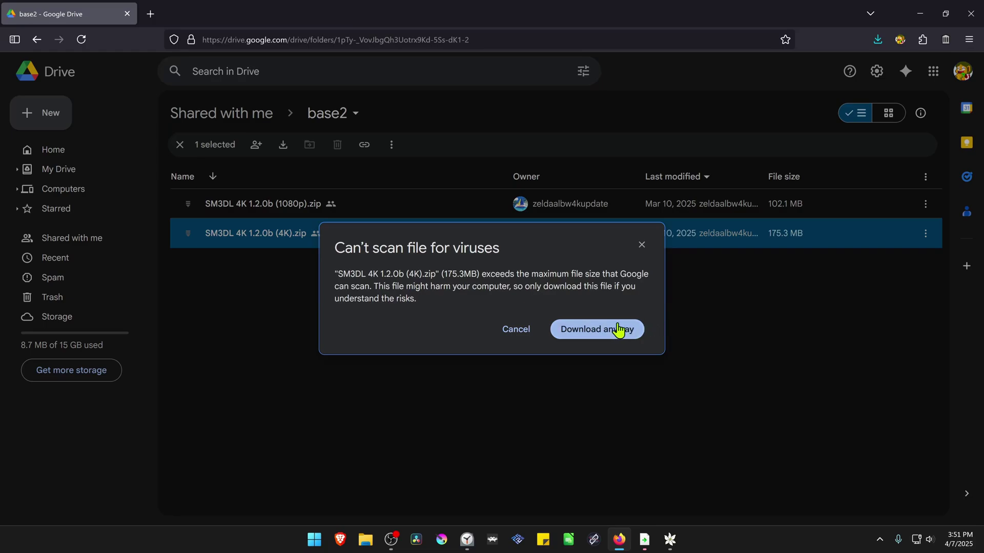
{"action": "left_click", "coordinate": [604, 336]}
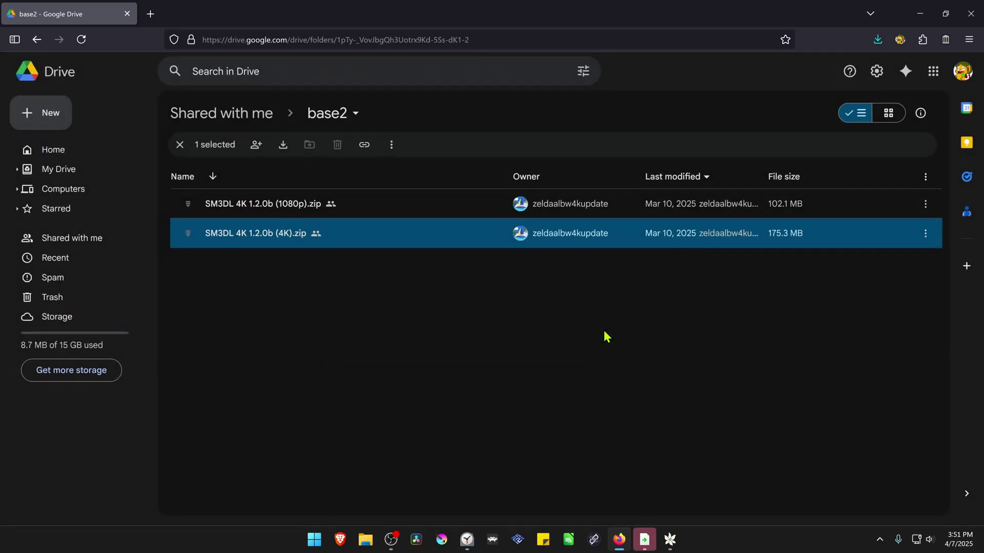
{"action": "left_click", "coordinate": [764, 510]}
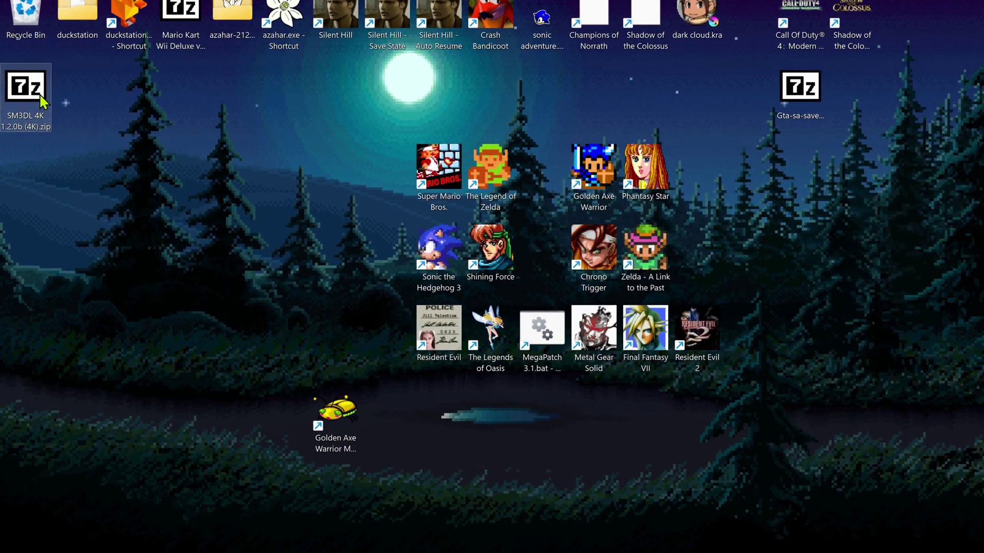
- Extract the (4K) zip onto the desktop with 7-Zip's Extract Here
{"action": "mouse_move", "coordinate": [33, 98]}
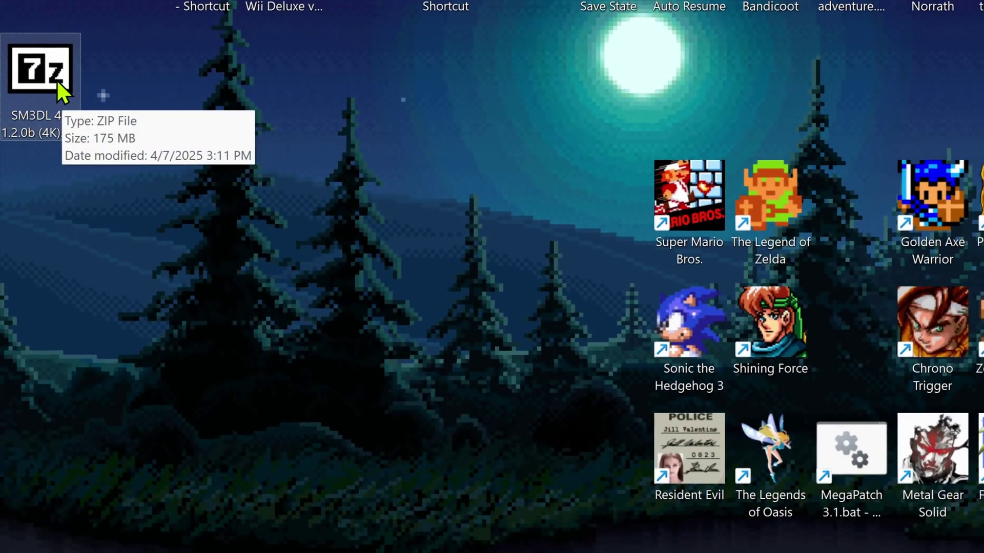
{"action": "right_click", "coordinate": [57, 81]}
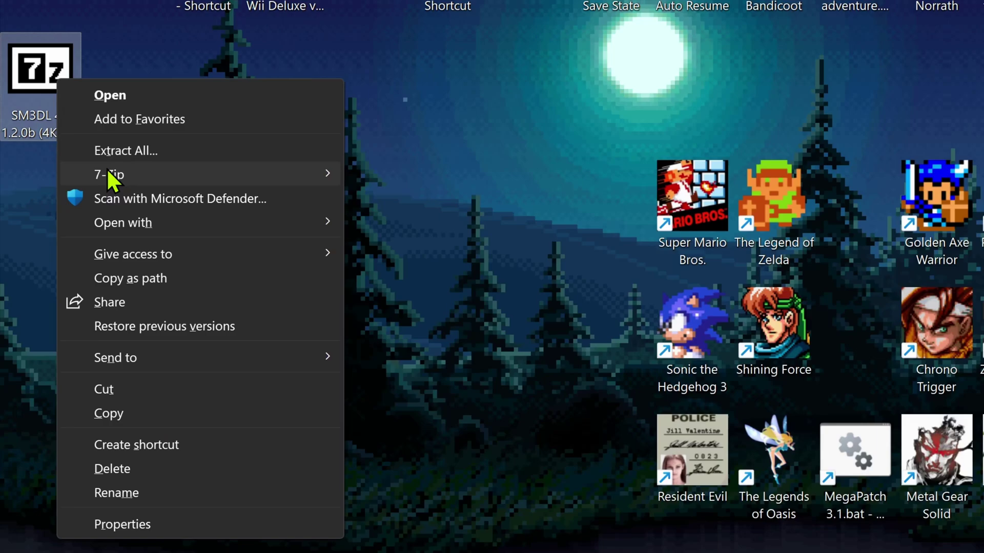
{"action": "mouse_move", "coordinate": [110, 173]}
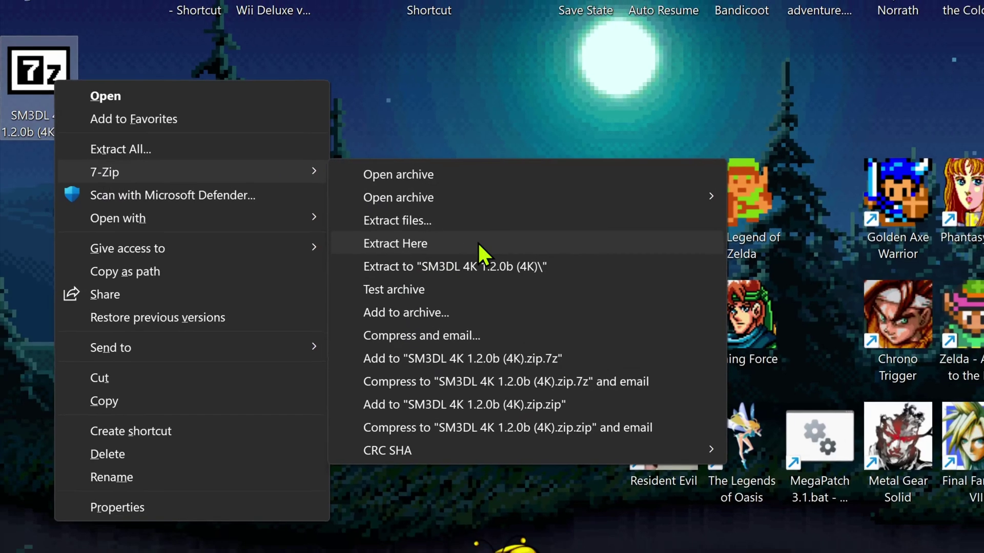
{"action": "left_click", "coordinate": [479, 249]}
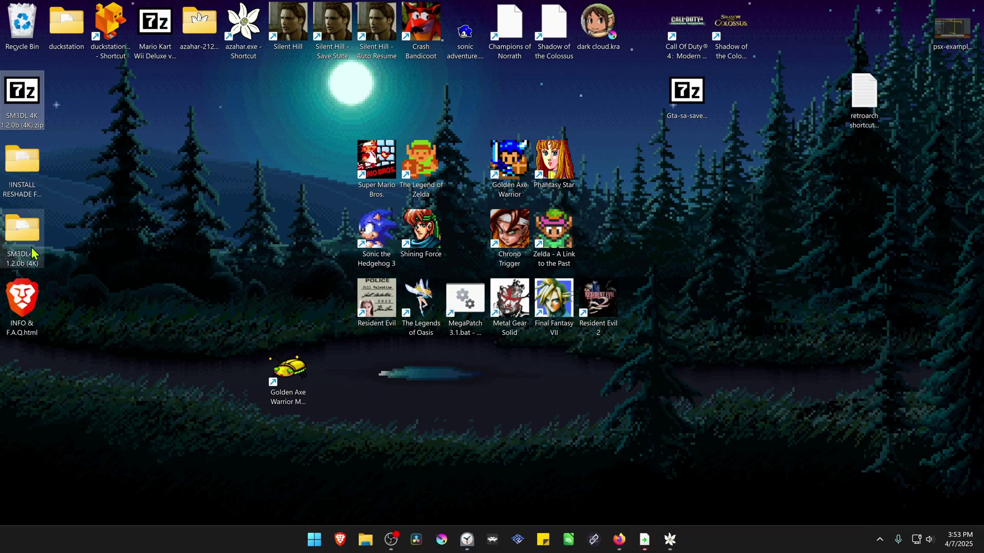
{"action": "double_click", "coordinate": [34, 262]}
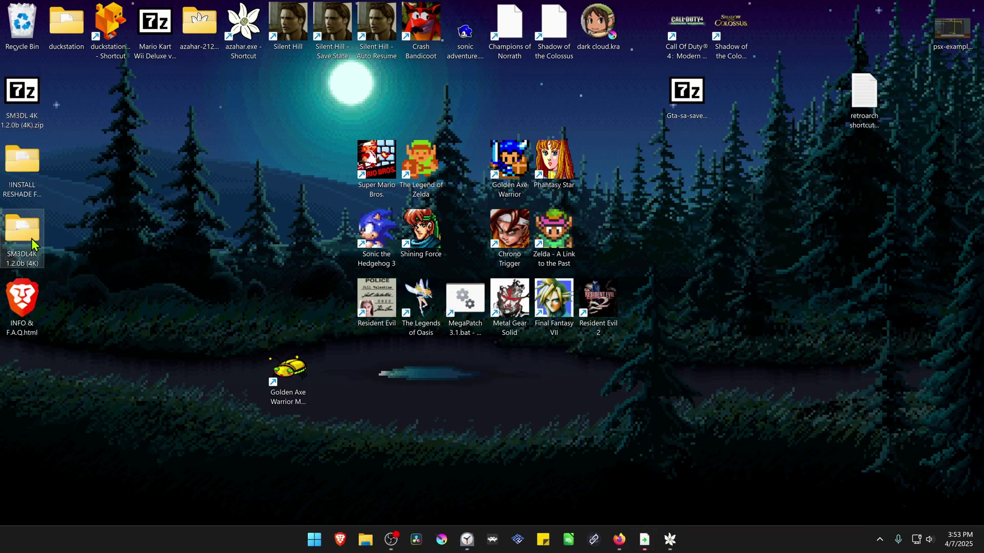
{"action": "double_click", "coordinate": [327, 205]}
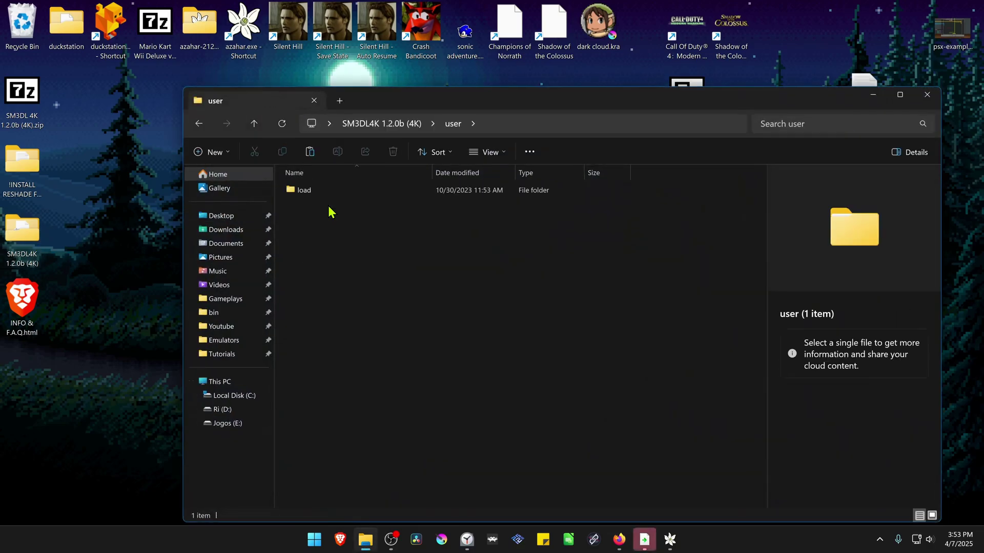
{"action": "double_click", "coordinate": [327, 192]}
{"action": "double_click", "coordinate": [328, 194]}
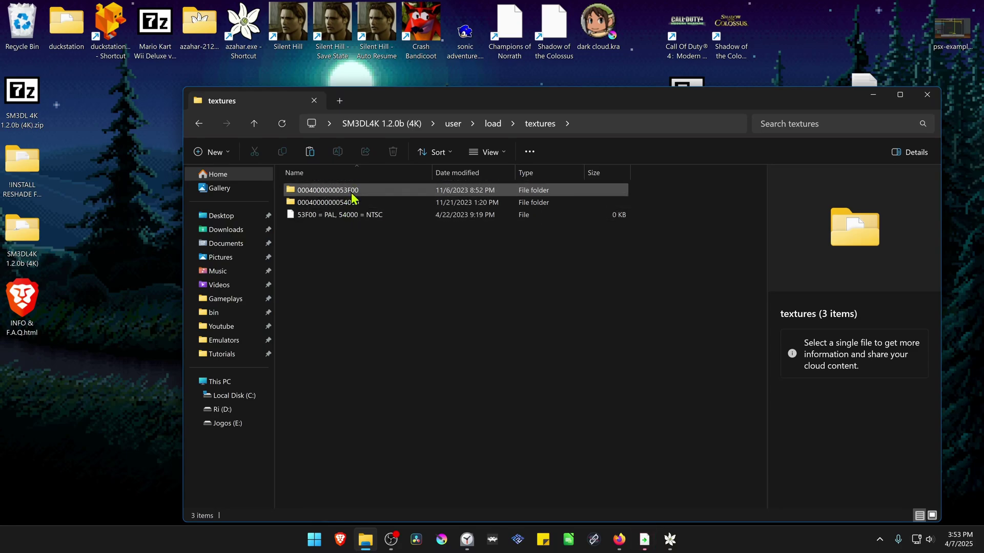
{"action": "double_click", "coordinate": [353, 192]}
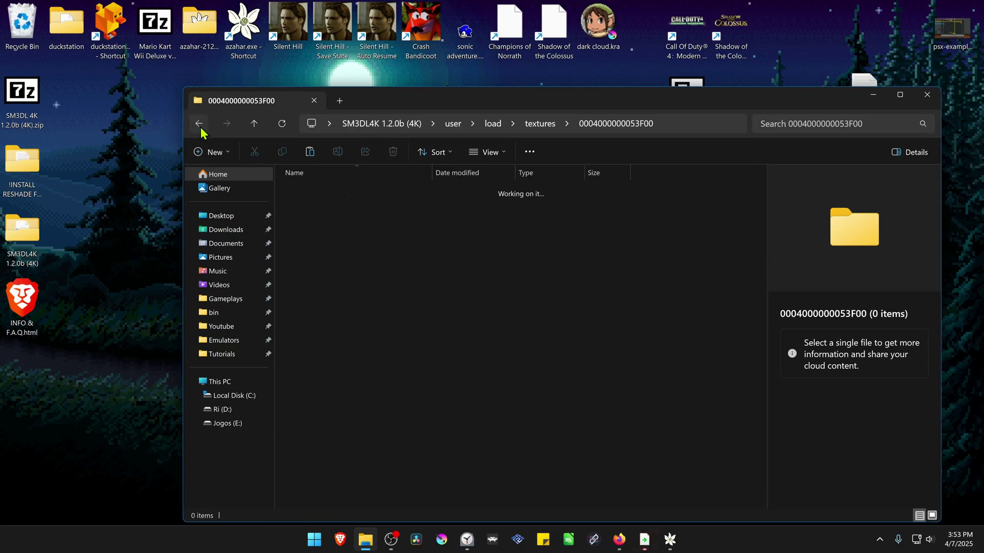
{"action": "left_click", "coordinate": [200, 125]}
{"action": "double_click", "coordinate": [359, 201]}
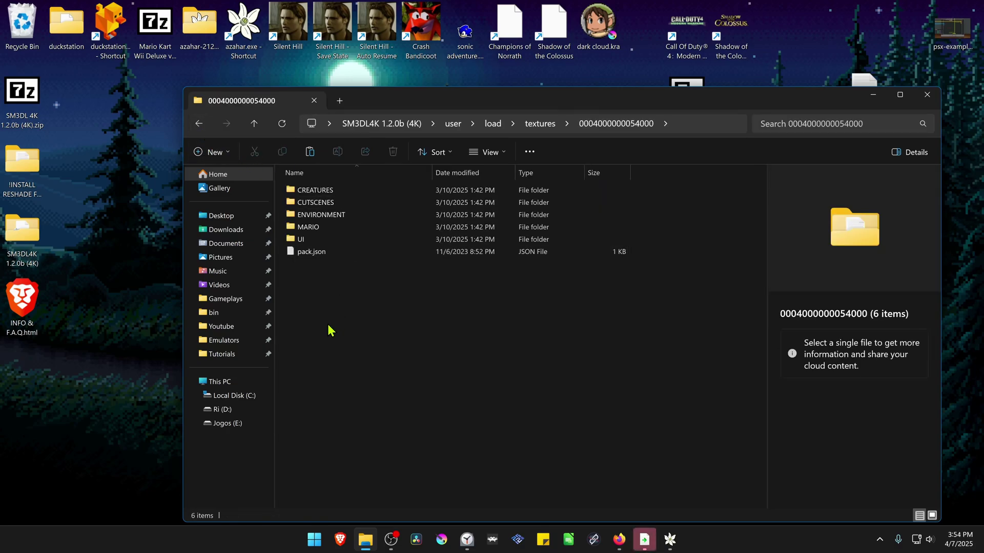
- Cut CREATURES, CUTSCENES, ENVIRONMENT, MARIO, UI and pack.json, then close the extracted folder
{"action": "left_click_drag", "start_coordinate": [319, 310], "coordinate": [314, 191]}
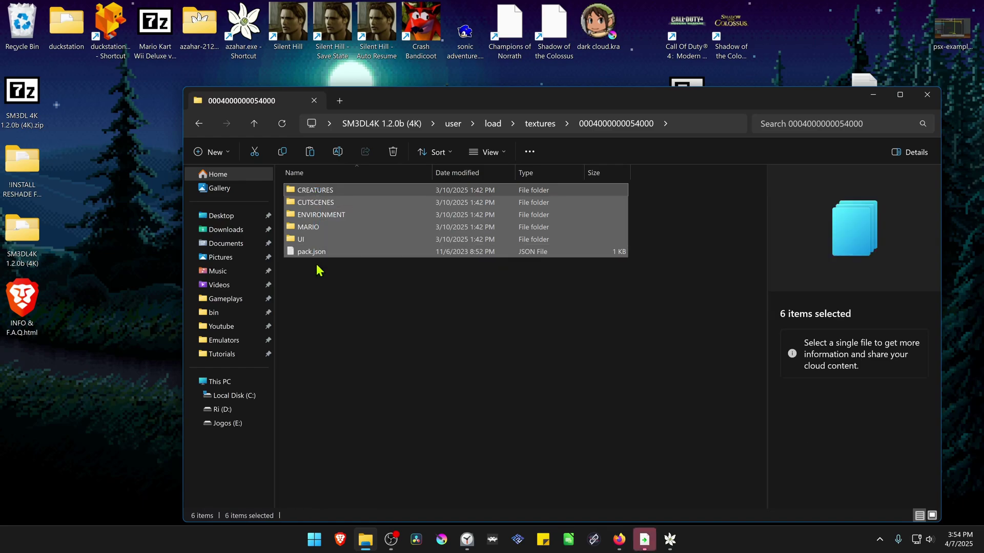
{"action": "right_click", "coordinate": [325, 215]}
{"action": "left_click", "coordinate": [340, 225]}
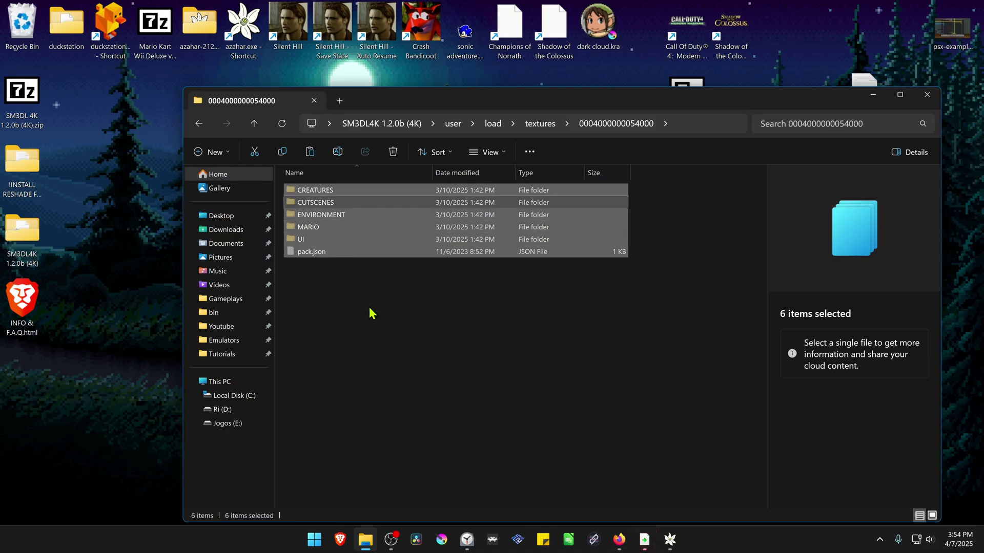
{"action": "left_click", "coordinate": [369, 311]}
{"action": "left_click", "coordinate": [927, 95]}
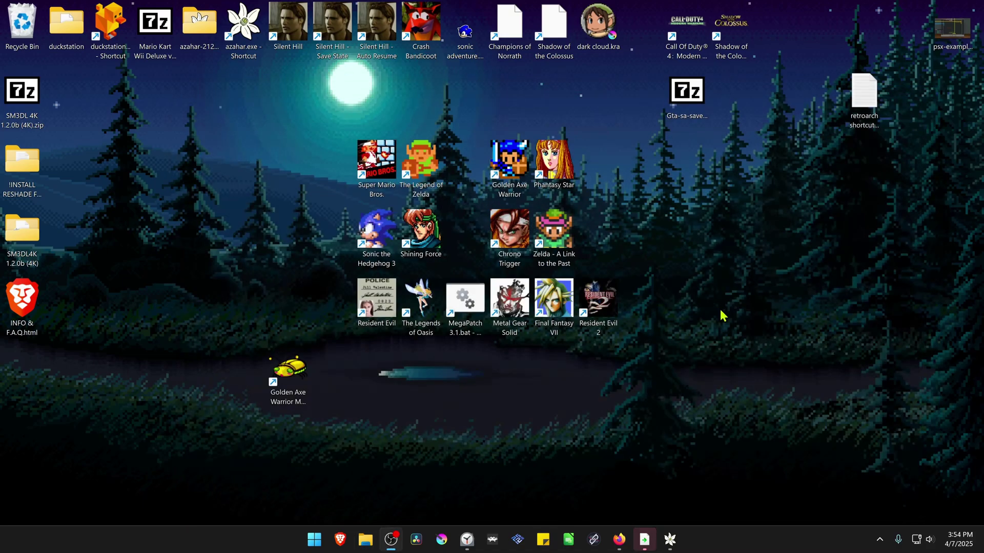
- Paste the six items into Super Mario 3D Land's custom texture folder from Azahar, then close it
{"action": "left_click", "coordinate": [669, 539]}
{"action": "right_click", "coordinate": [439, 205]}
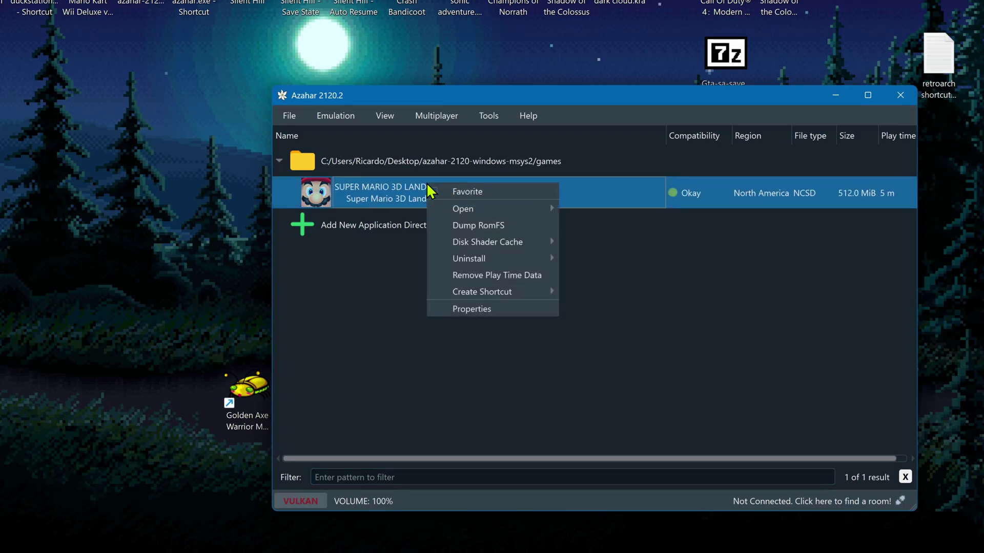
{"action": "mouse_move", "coordinate": [466, 210]}
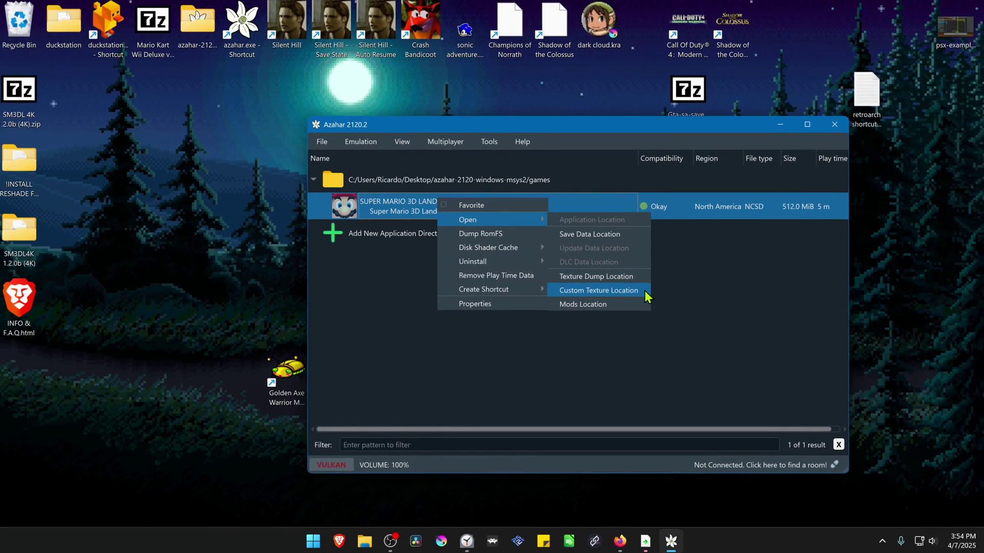
{"action": "left_click", "coordinate": [628, 295]}
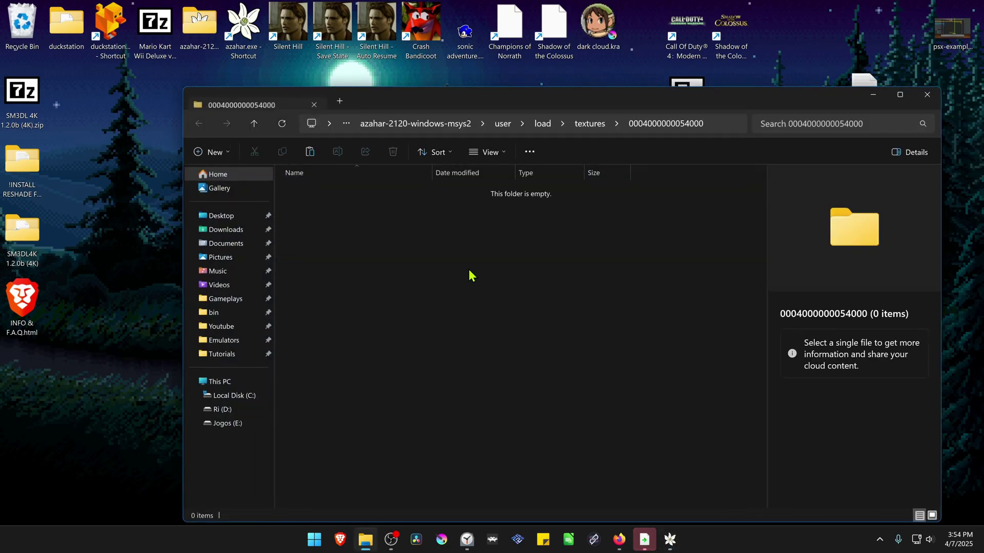
{"action": "key", "text": "ctrl+v"}
{"action": "left_click", "coordinate": [408, 279]}
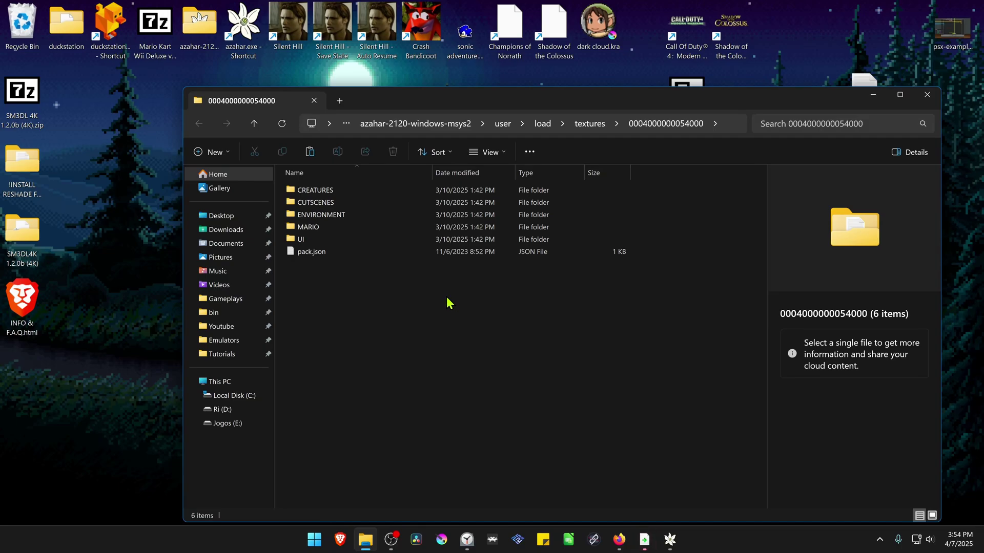
{"action": "left_click", "coordinate": [922, 101]}
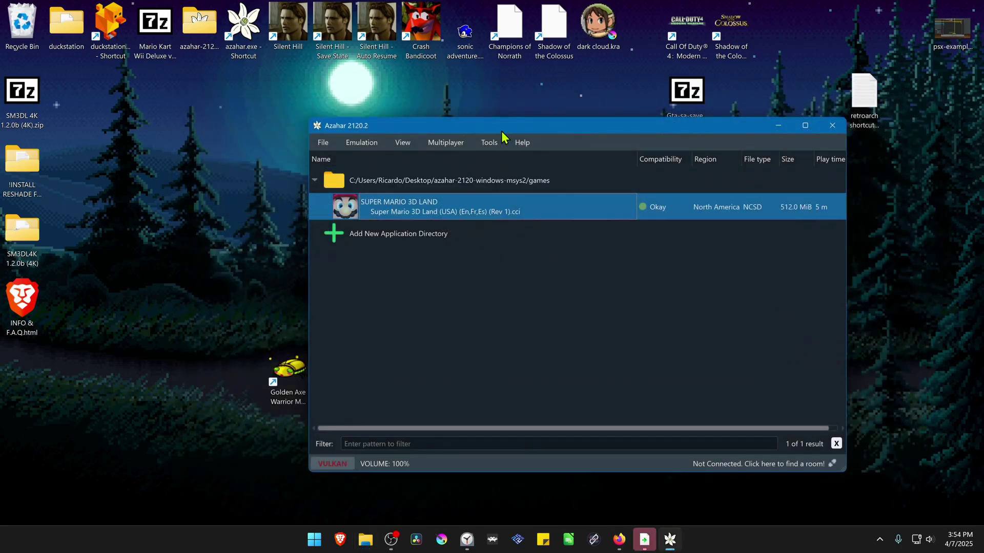
- In Super Mario 3D Land's Enhancements properties, choose 7x Native (2800x1680), check Use Custom Textures, and save
{"action": "left_click_drag", "start_coordinate": [502, 132], "coordinate": [441, 118]}
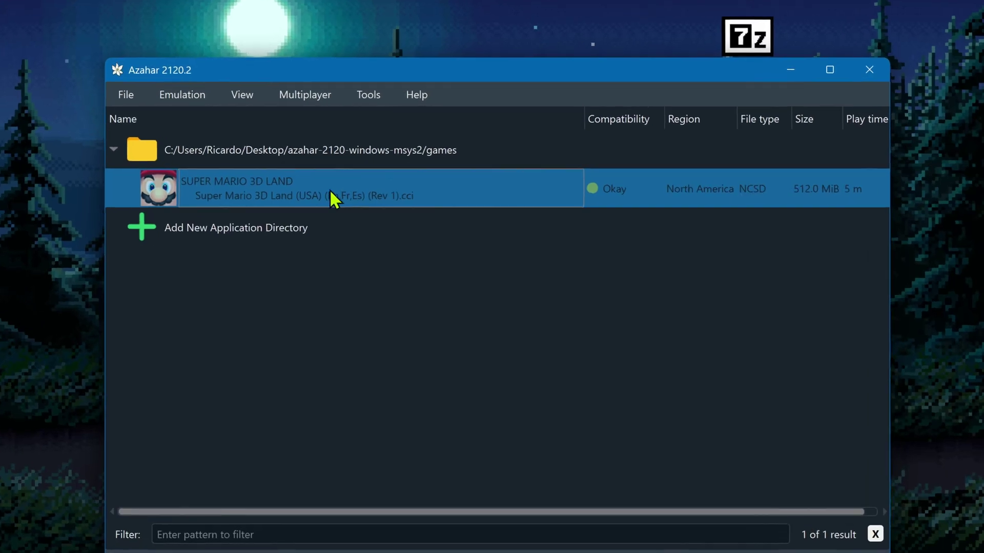
{"action": "right_click", "coordinate": [424, 197]}
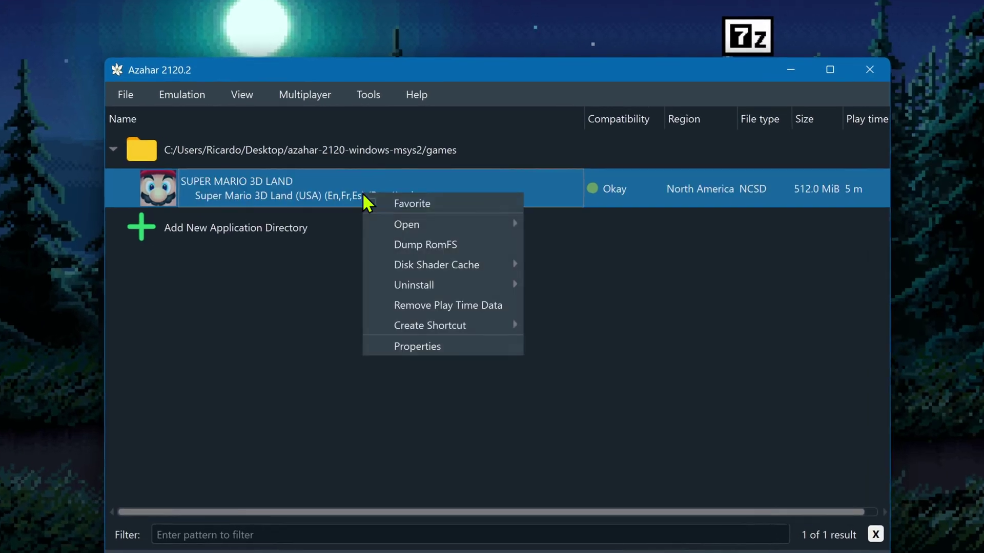
{"action": "left_click", "coordinate": [441, 351]}
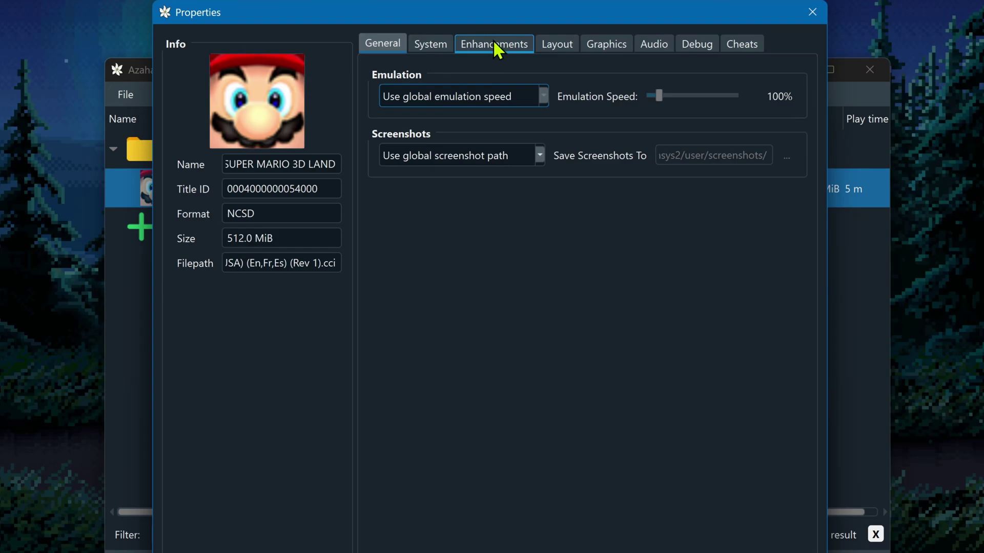
{"action": "left_click", "coordinate": [514, 44]}
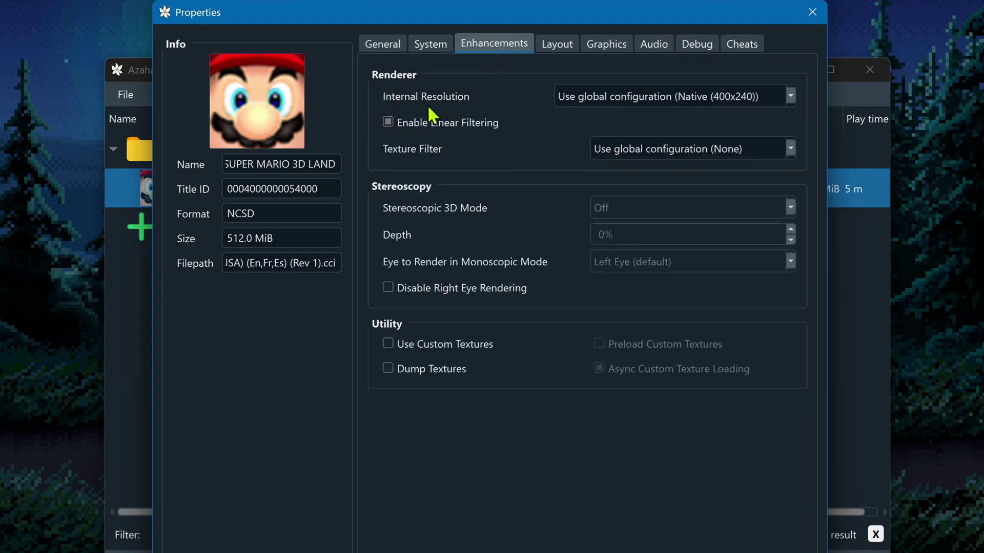
{"action": "left_click", "coordinate": [679, 96]}
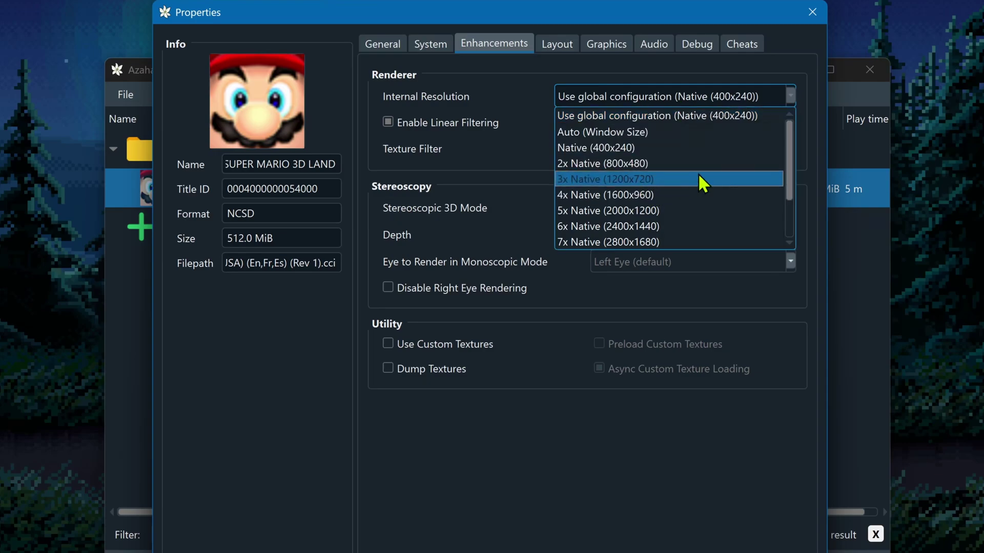
{"action": "scroll", "coordinate": [665, 195], "scroll_direction": "down", "scroll_amount": 1}
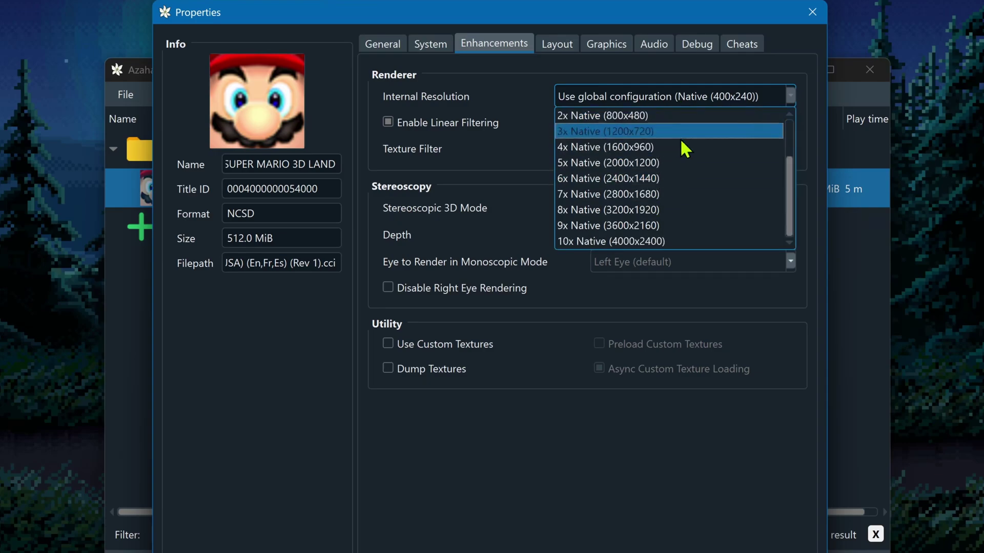
{"action": "scroll", "coordinate": [685, 192], "scroll_direction": "up", "scroll_amount": 1}
{"action": "scroll", "coordinate": [684, 190], "scroll_direction": "down", "scroll_amount": 1}
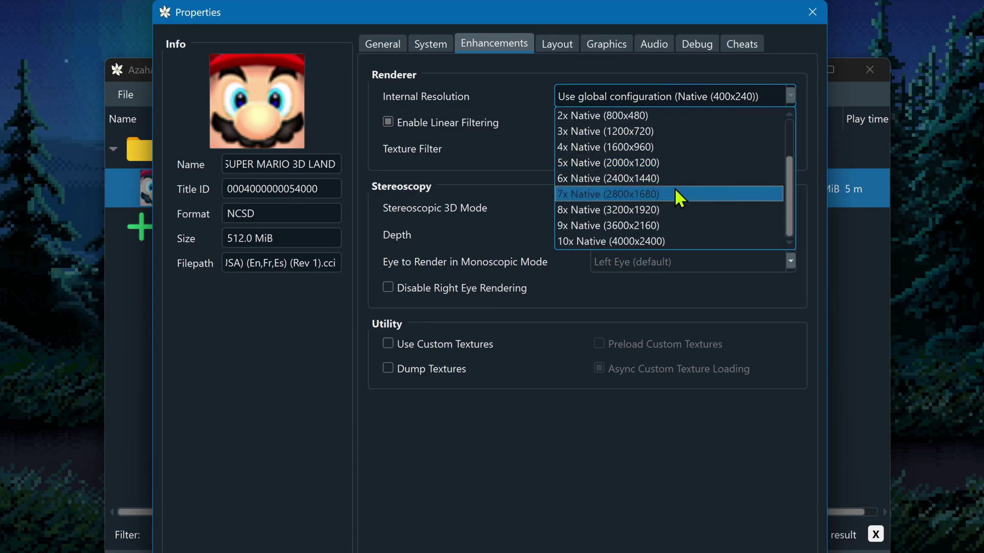
{"action": "left_click", "coordinate": [674, 194]}
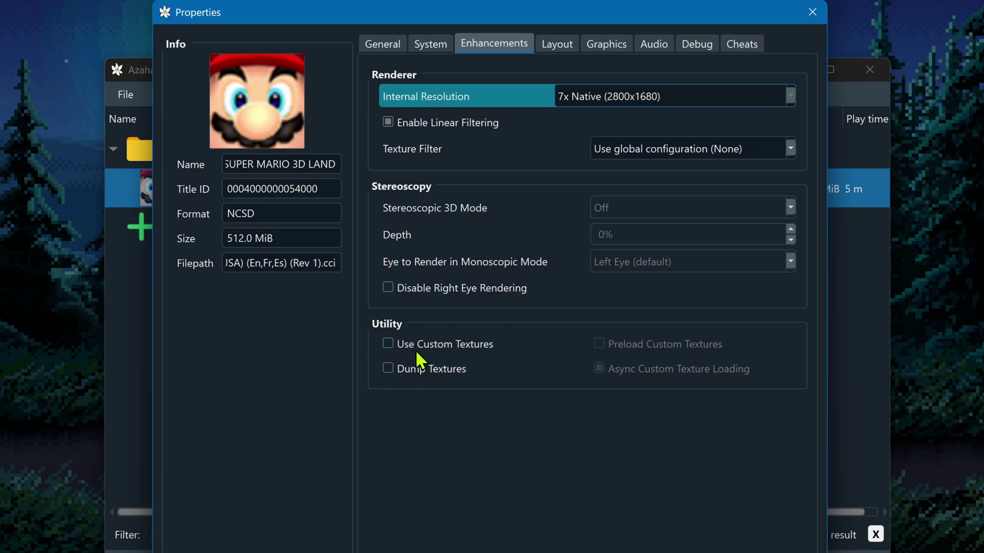
{"action": "left_click", "coordinate": [449, 345]}
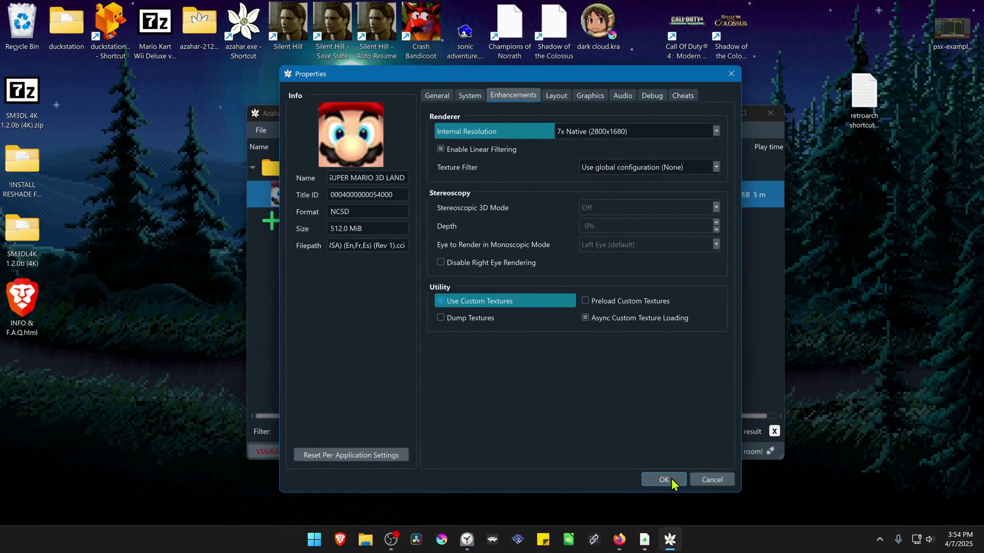
{"action": "left_click", "coordinate": [666, 479]}
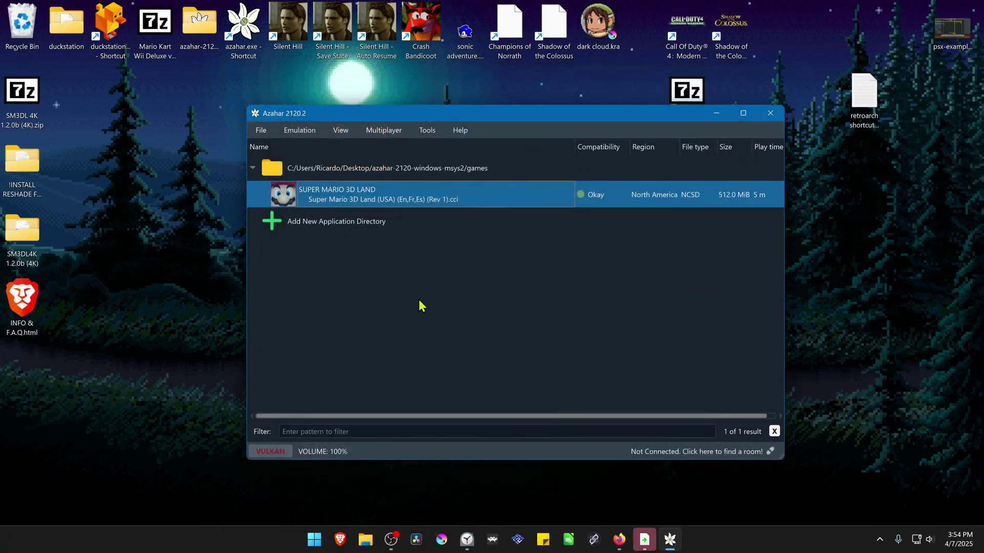
- Start Super Mario 3D Land and load the Slot 1 save state to resume World 1-1
{"action": "double_click", "coordinate": [420, 196]}
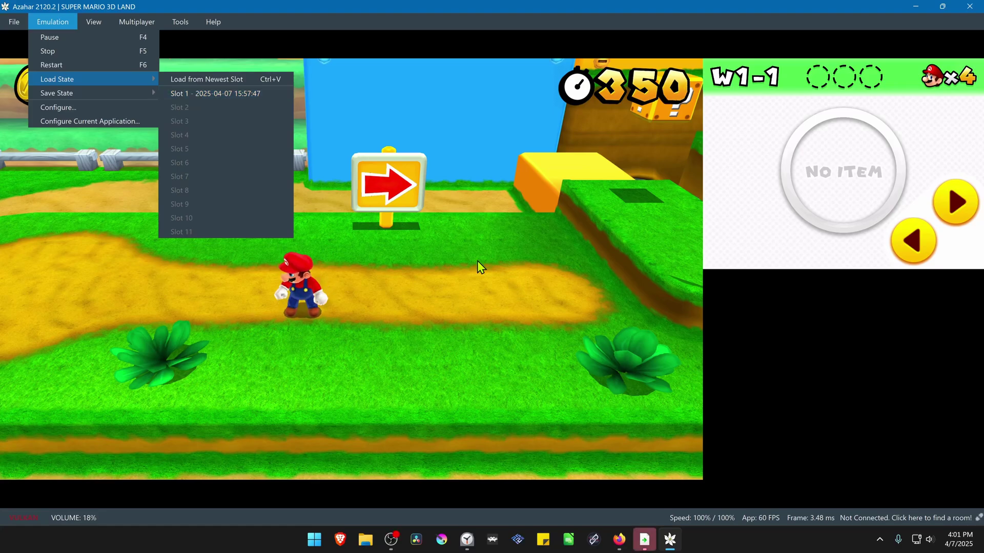
{"action": "left_click", "coordinate": [480, 266]}
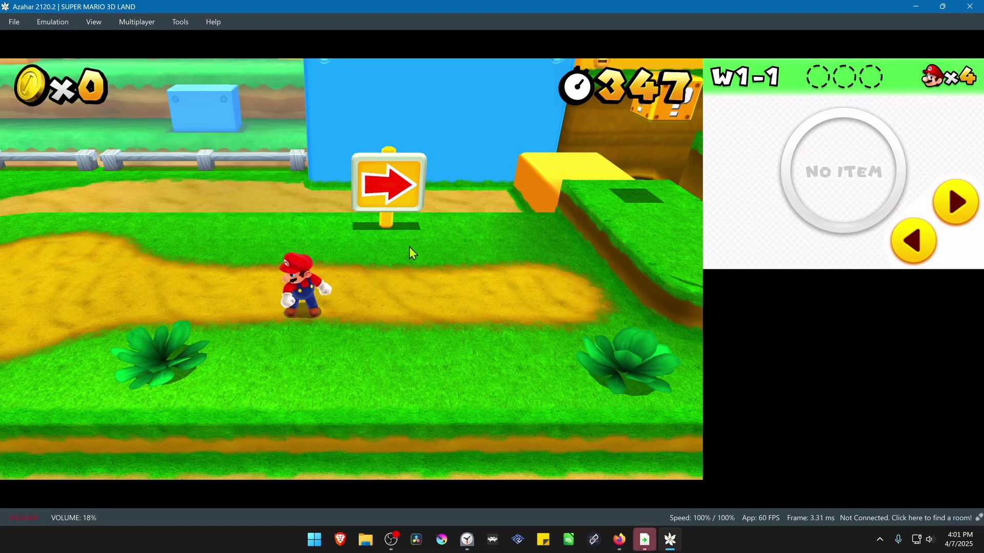
{"action": "left_click", "coordinate": [60, 21]}
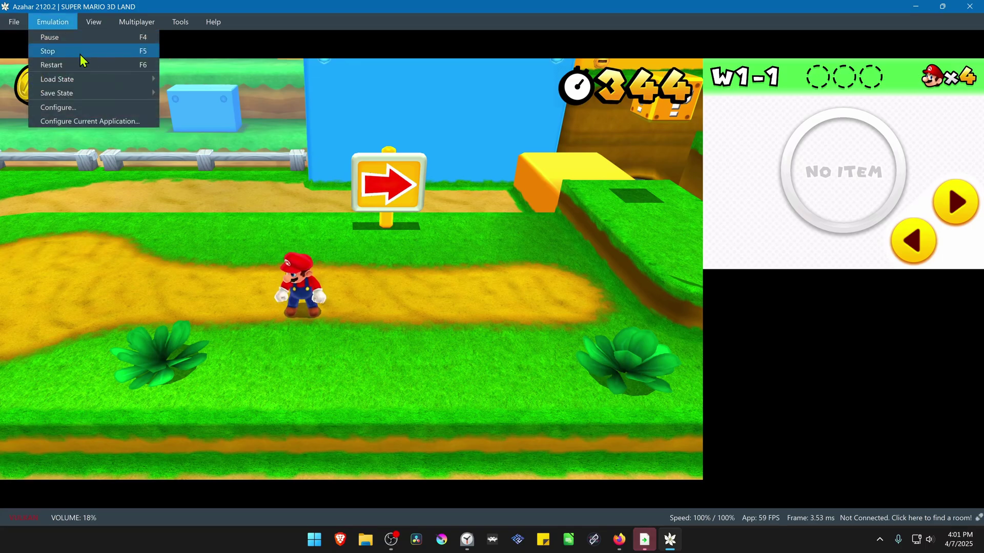
{"action": "mouse_move", "coordinate": [100, 81]}
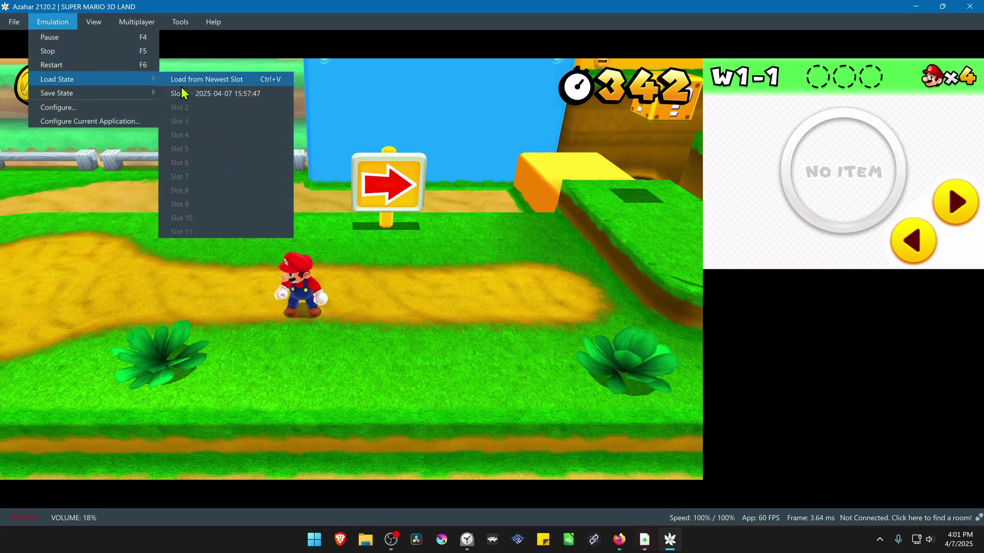
{"action": "left_click", "coordinate": [226, 94]}
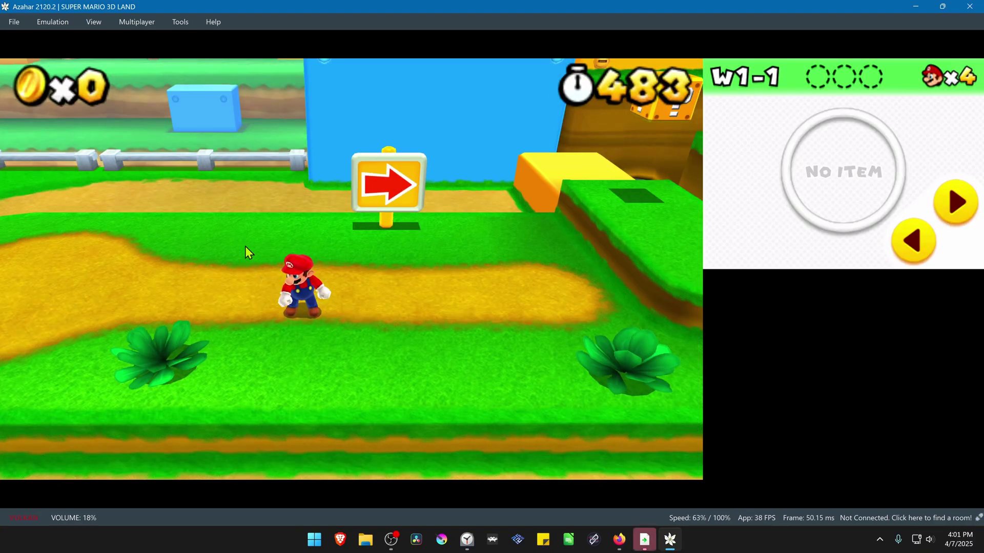
{"action": "left_click", "coordinate": [70, 25]}
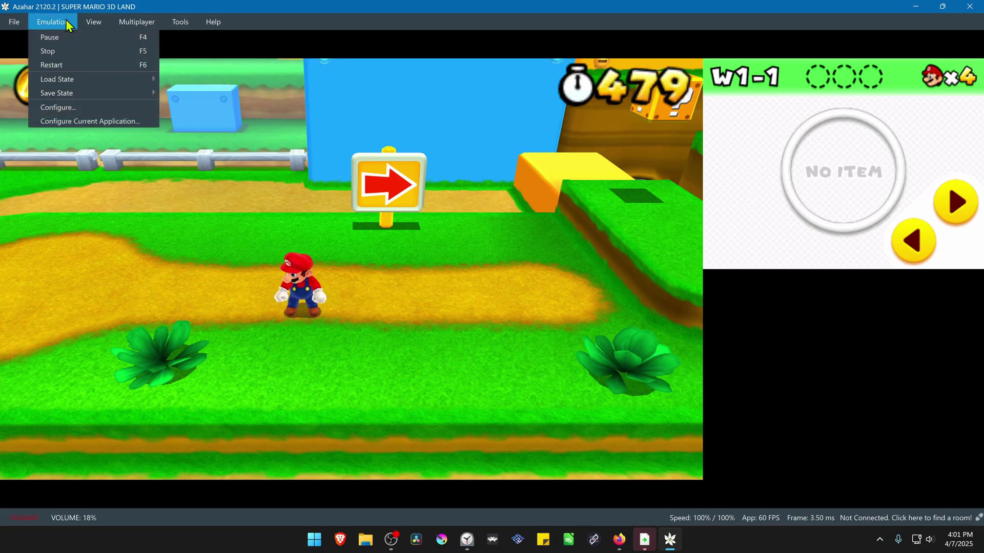
- Bind Space to Toggle Custom Textures in the Controls > Hotkeys configuration
{"action": "left_click", "coordinate": [82, 108]}
{"action": "left_click", "coordinate": [309, 108]}
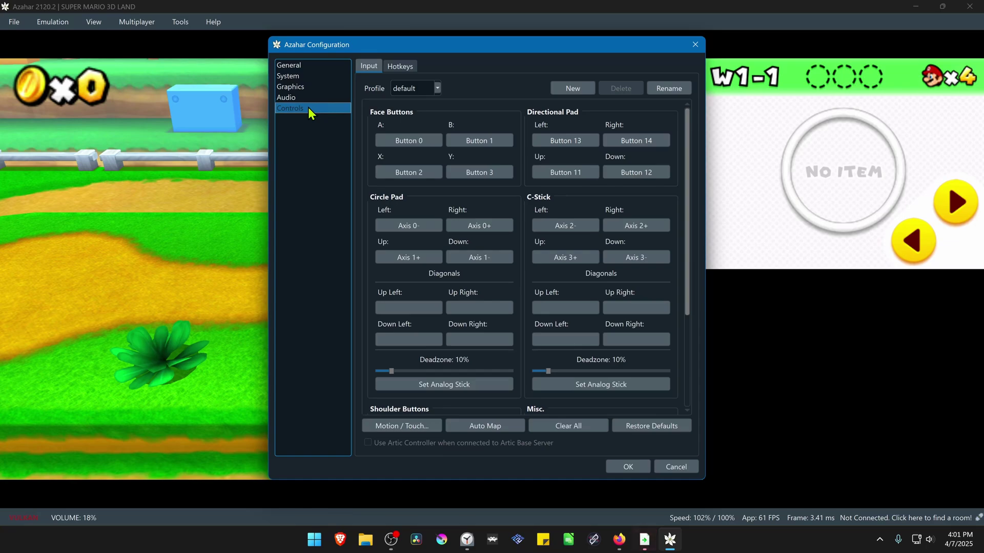
{"action": "left_click", "coordinate": [400, 66]}
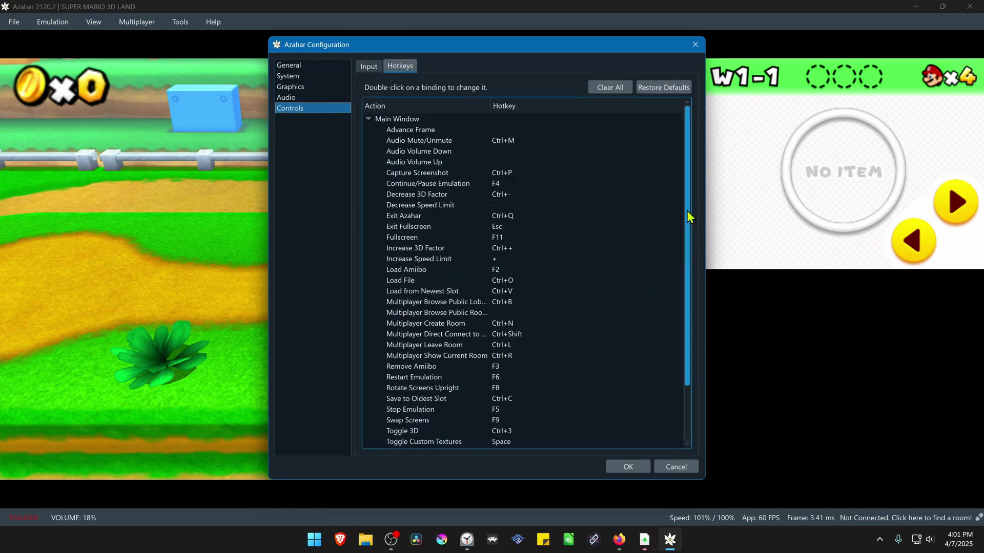
{"action": "left_click_drag", "start_coordinate": [686, 215], "coordinate": [687, 281]}
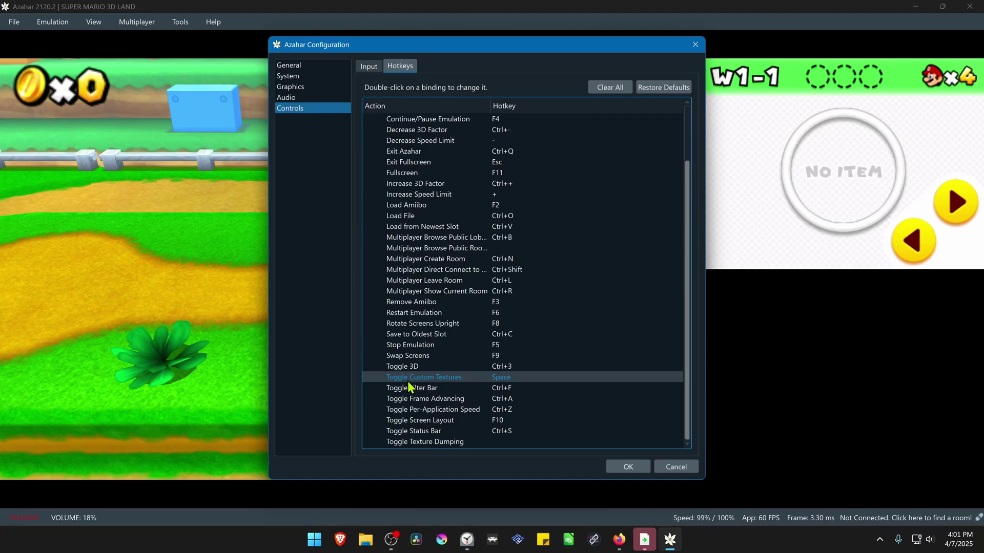
{"action": "double_click", "coordinate": [451, 380]}
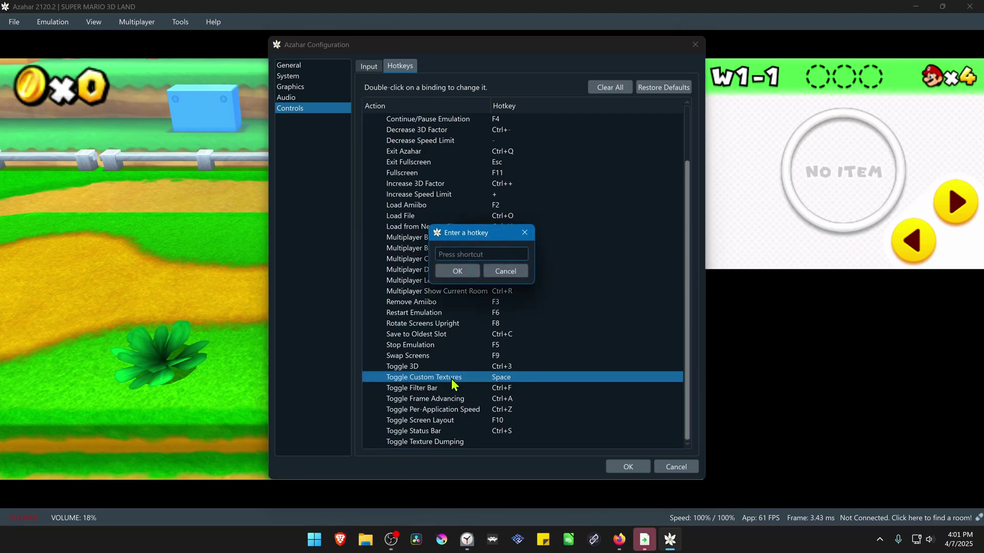
{"action": "left_click_drag", "start_coordinate": [477, 238], "coordinate": [493, 228]}
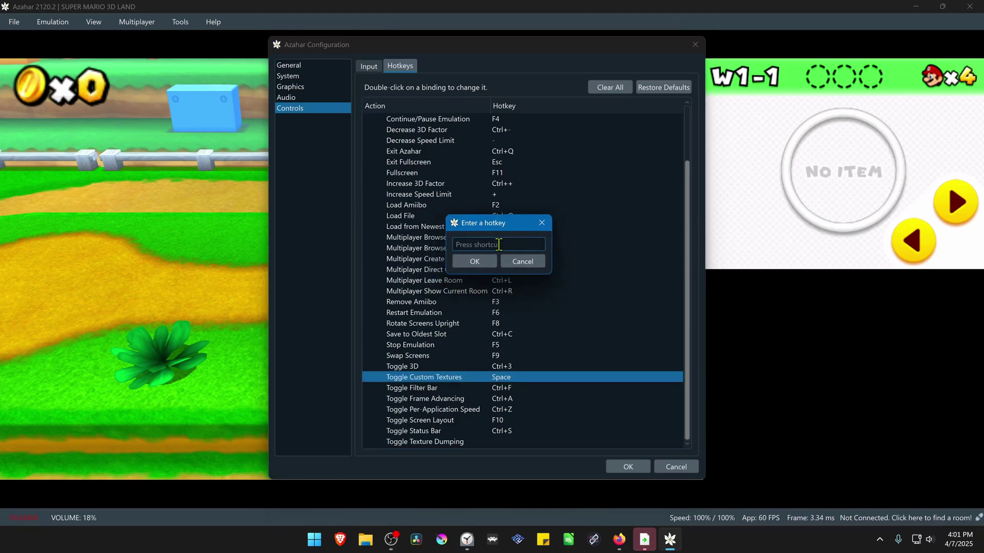
{"action": "left_click", "coordinate": [489, 260]}
- Close the configuration and load the Slot 1 save state twice to restart World 1-1
{"action": "left_click", "coordinate": [622, 464]}
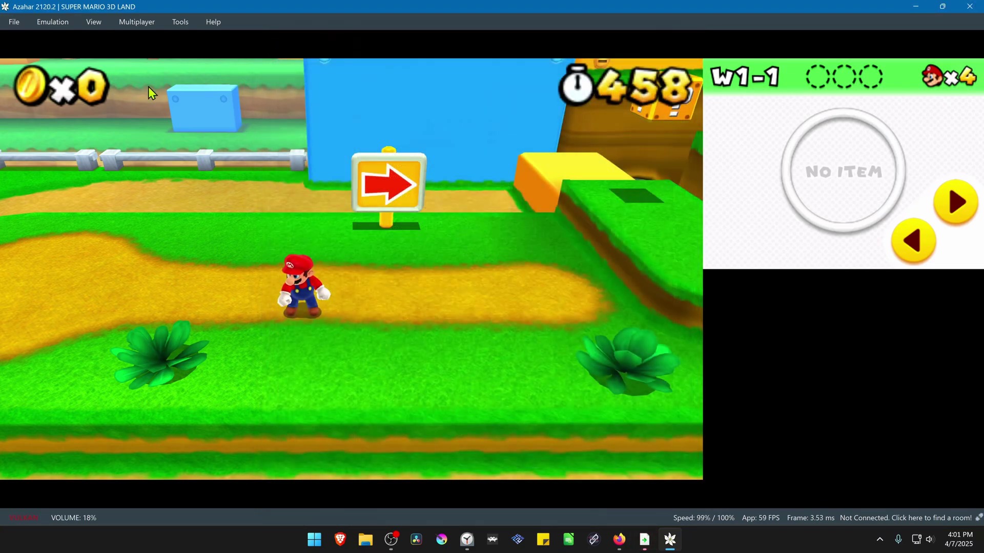
{"action": "left_click", "coordinate": [53, 21]}
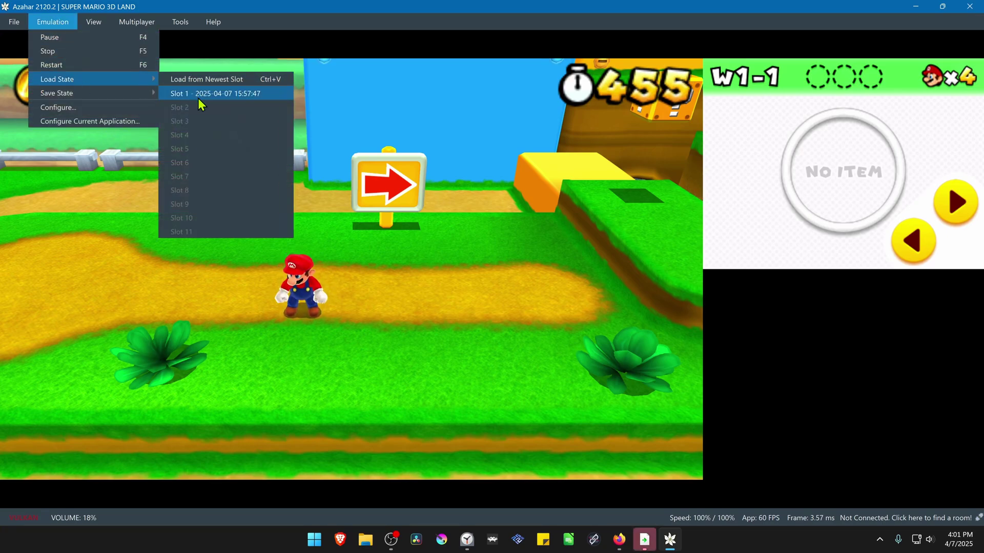
{"action": "left_click", "coordinate": [199, 103]}
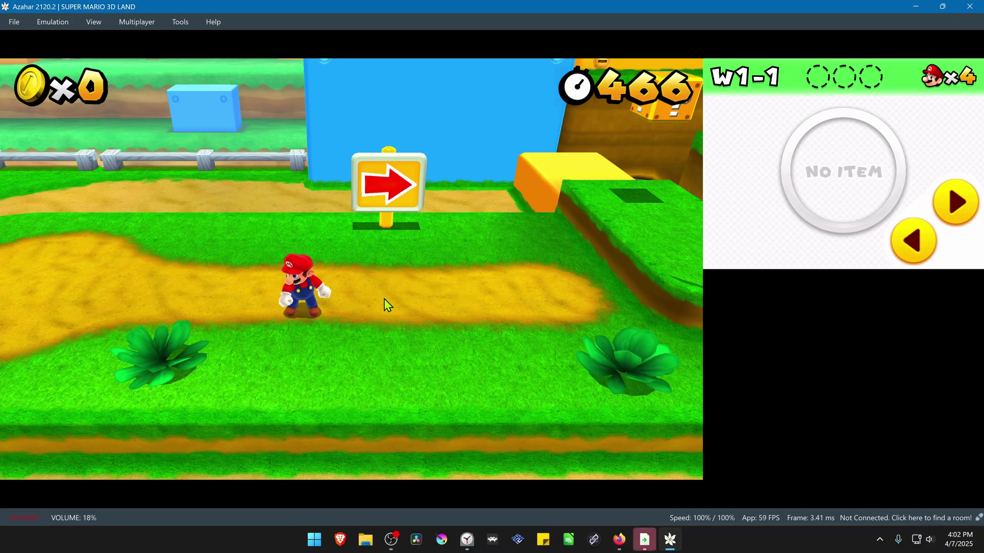
{"action": "left_click", "coordinate": [51, 22]}
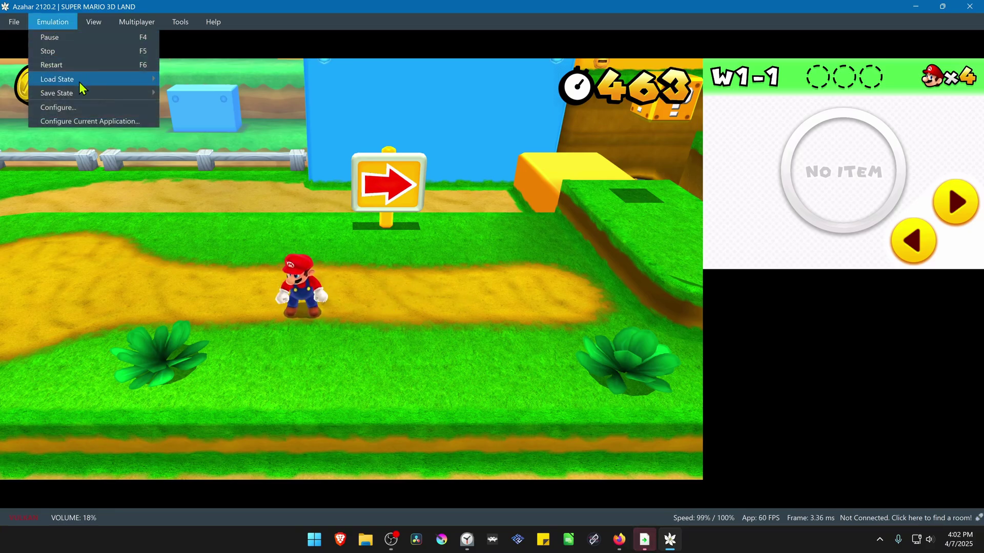
{"action": "mouse_move", "coordinate": [79, 82]}
{"action": "left_click", "coordinate": [212, 94]}
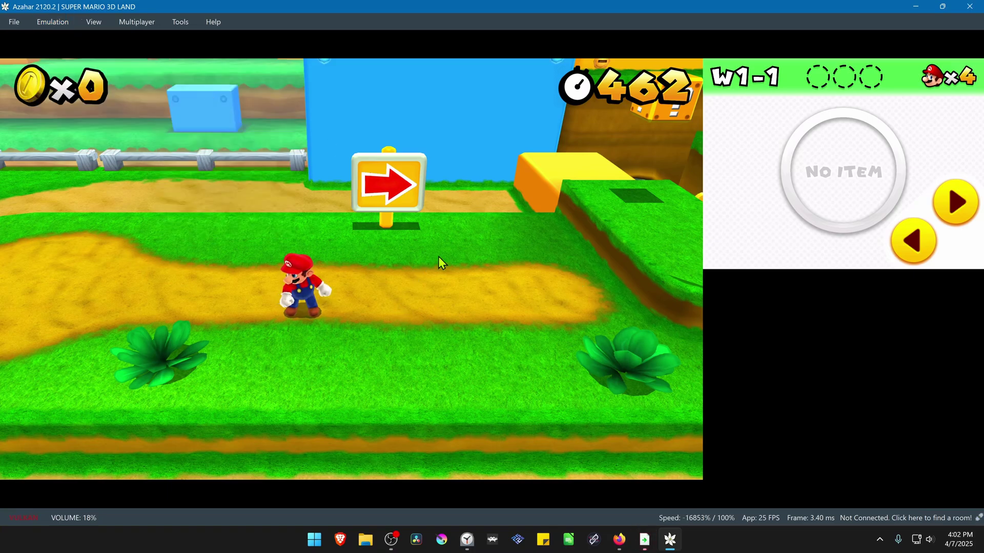